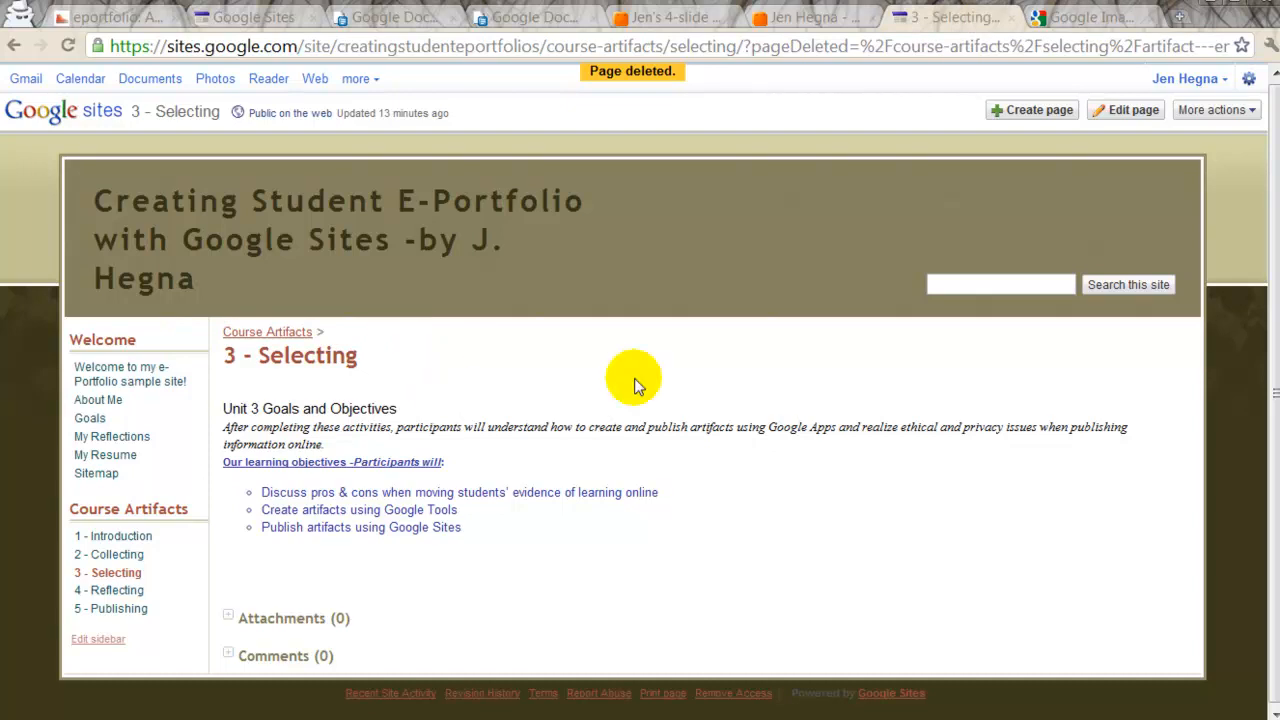
Create a web page named "Artifact - embedding presentation" located under 3 - Selecting.
{"action": "left_click", "coordinate": [1040, 114]}
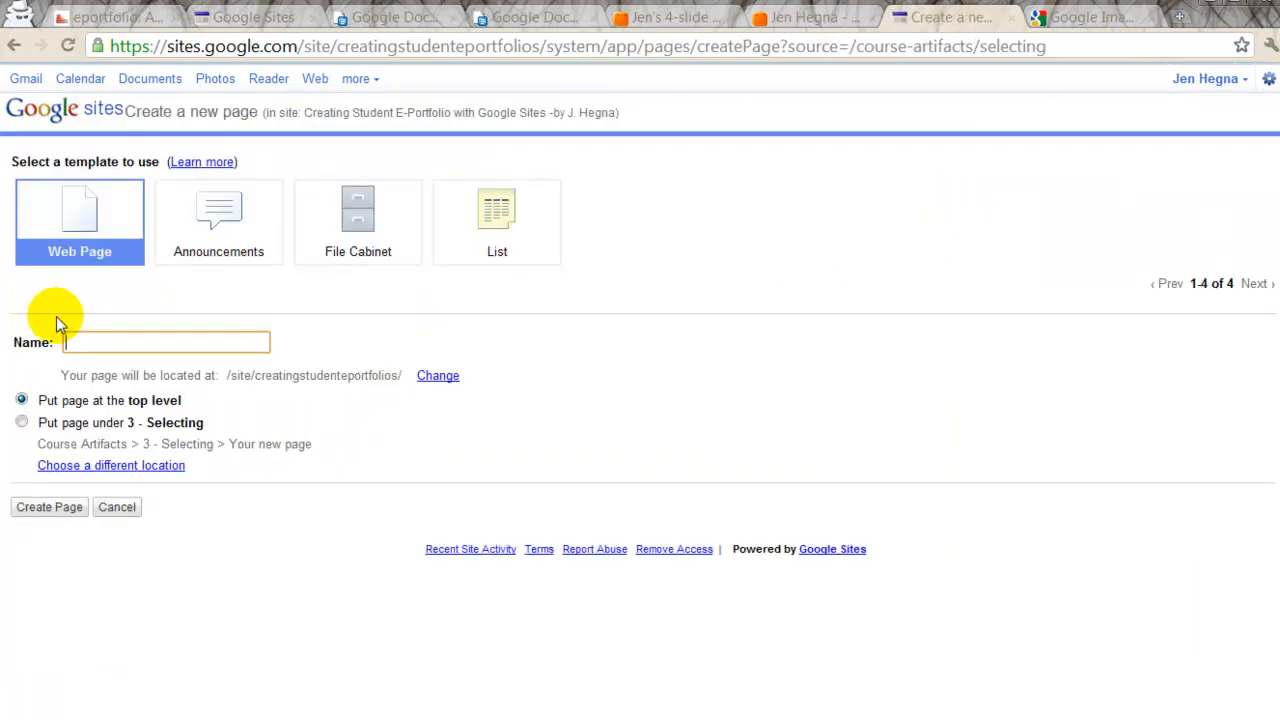
{"action": "type", "text": "Artifact "}
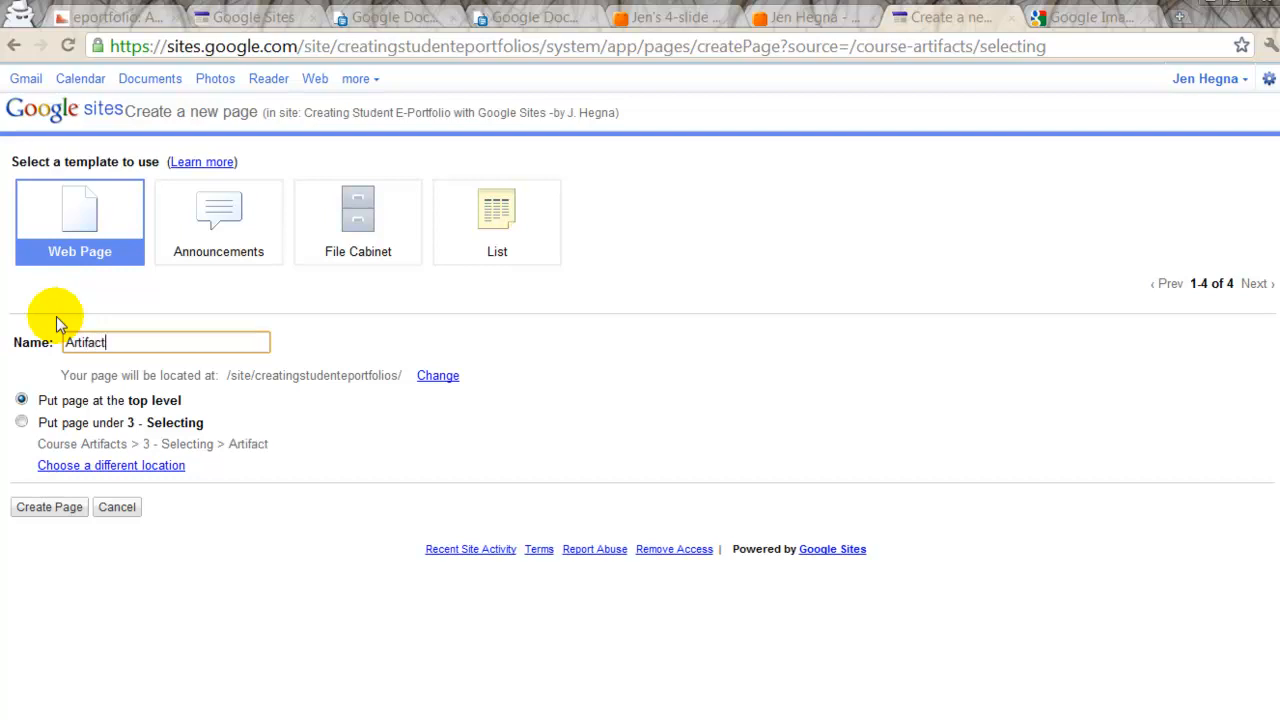
{"action": "type", "text": "- emb"}
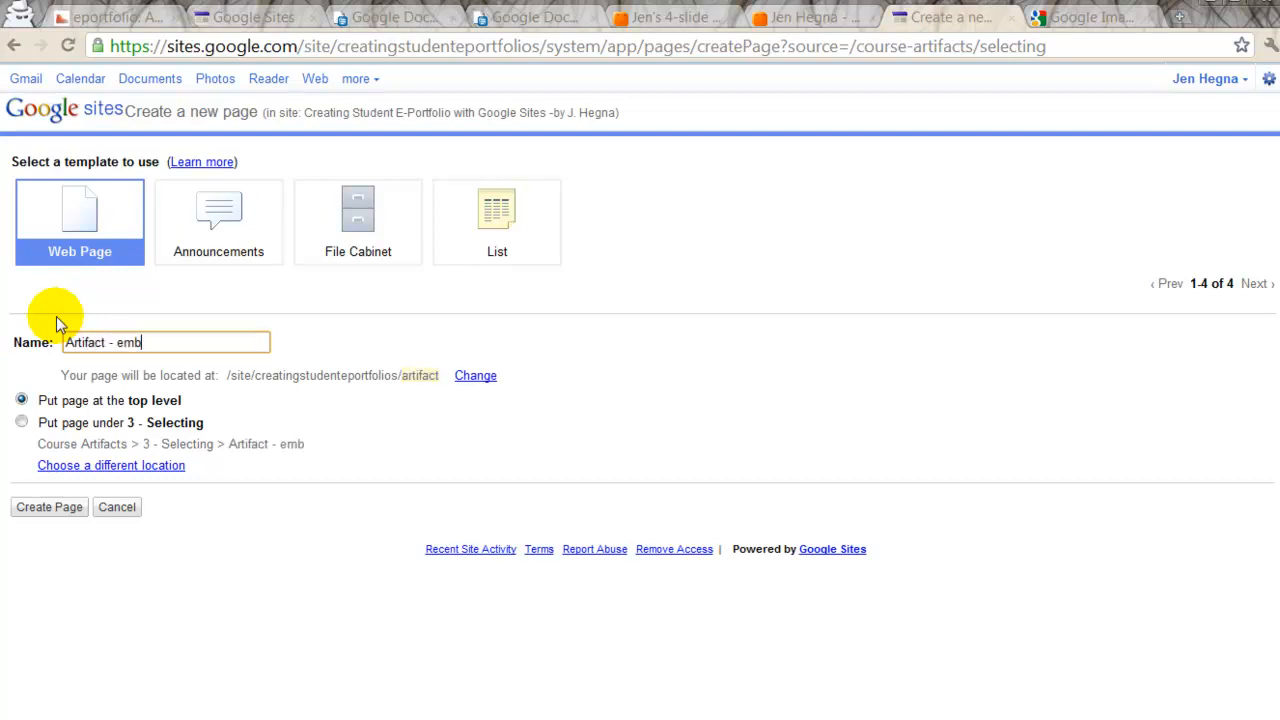
{"action": "type", "text": "edding G"}
{"action": "key", "text": "BackSpace"}
{"action": "key", "text": "BackSpace"}
{"action": "type", "text": "G"}
{"action": "key", "text": "BackSpace"}
{"action": "type", "text": "pr"}
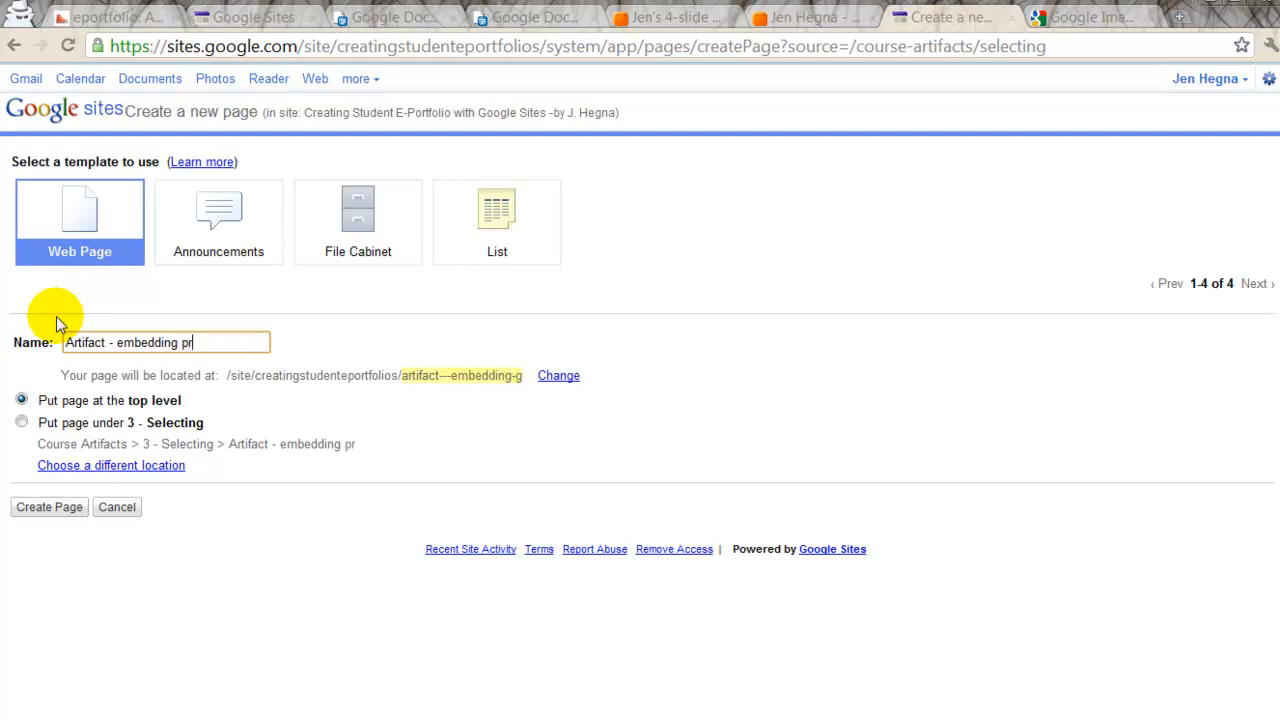
{"action": "type", "text": "esentaiton"}
{"action": "key", "text": "BackSpace"}
{"action": "key", "text": "BackSpace"}
{"action": "key", "text": "BackSpace"}
{"action": "key", "text": "BackSpace"}
{"action": "key", "text": "BackSpace"}
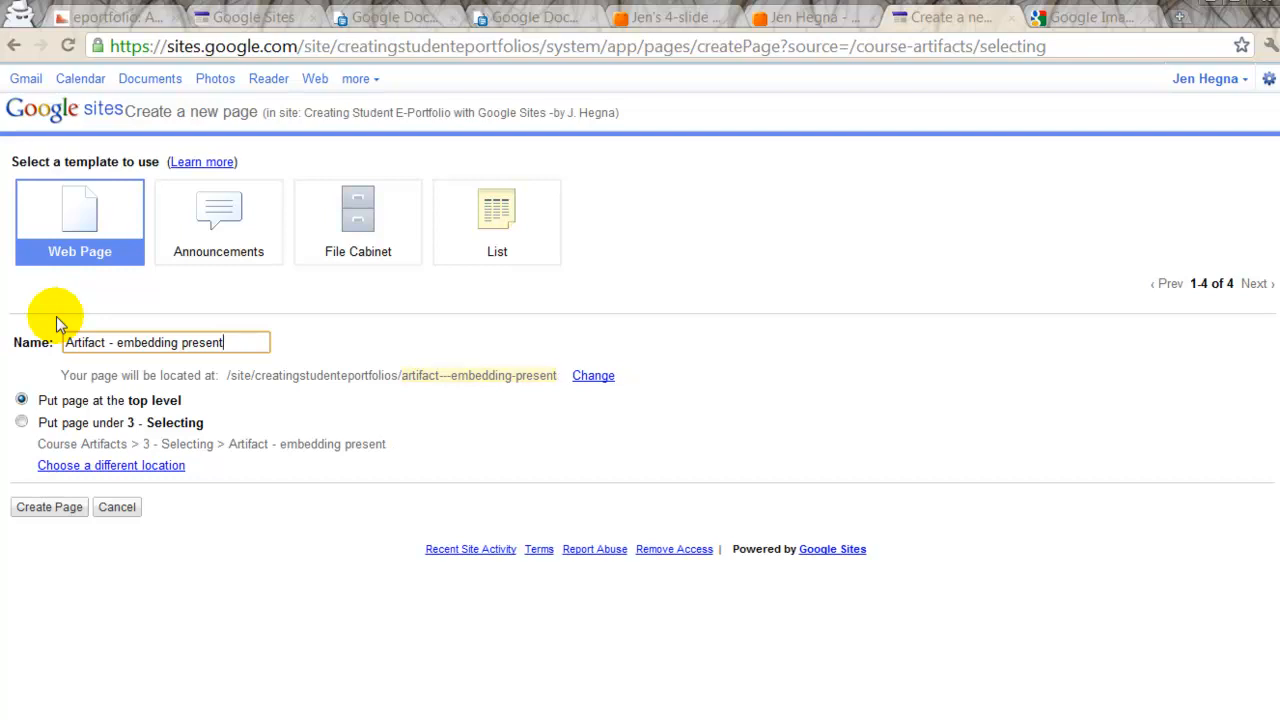
{"action": "type", "text": "ation"}
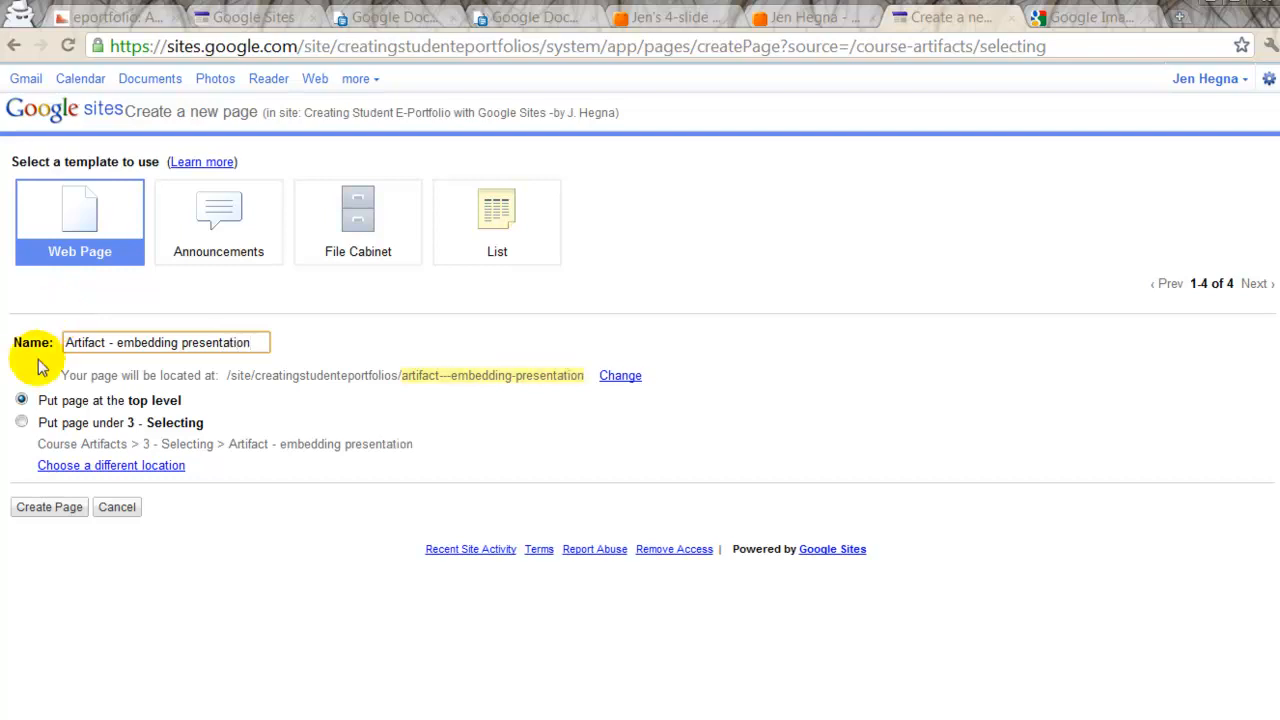
{"action": "left_click", "coordinate": [20, 424]}
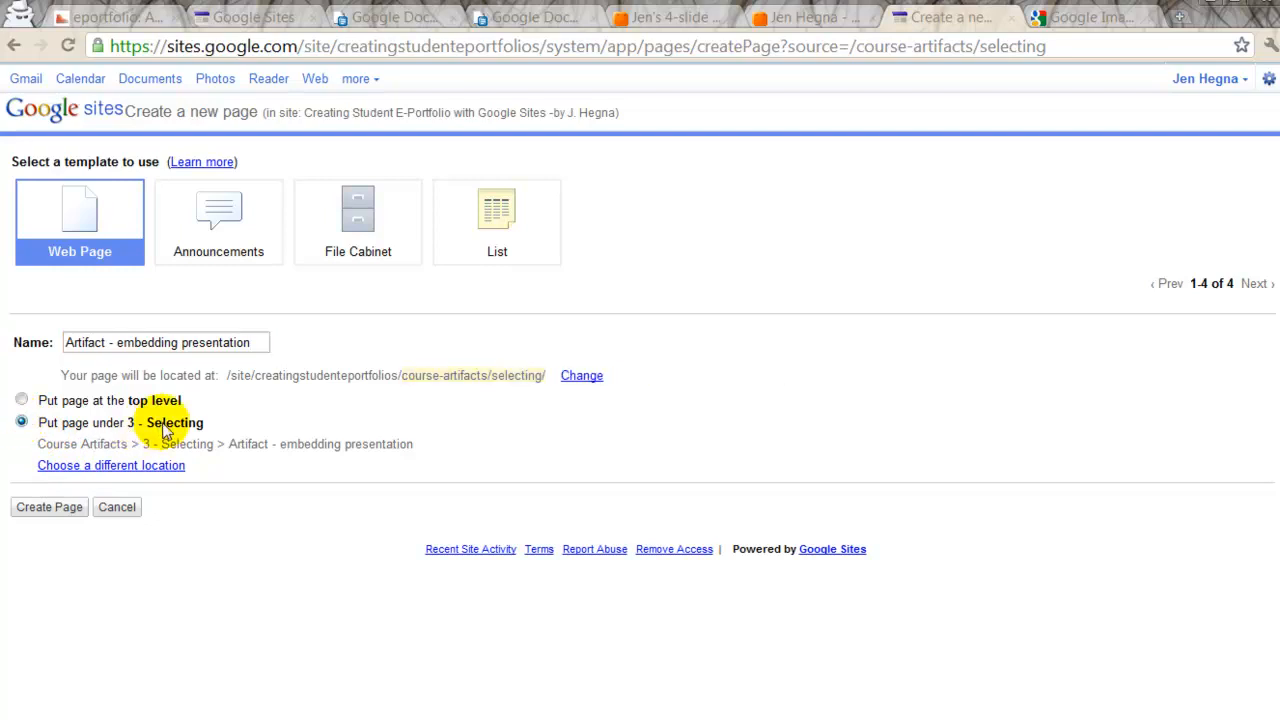
{"action": "left_click", "coordinate": [47, 508]}
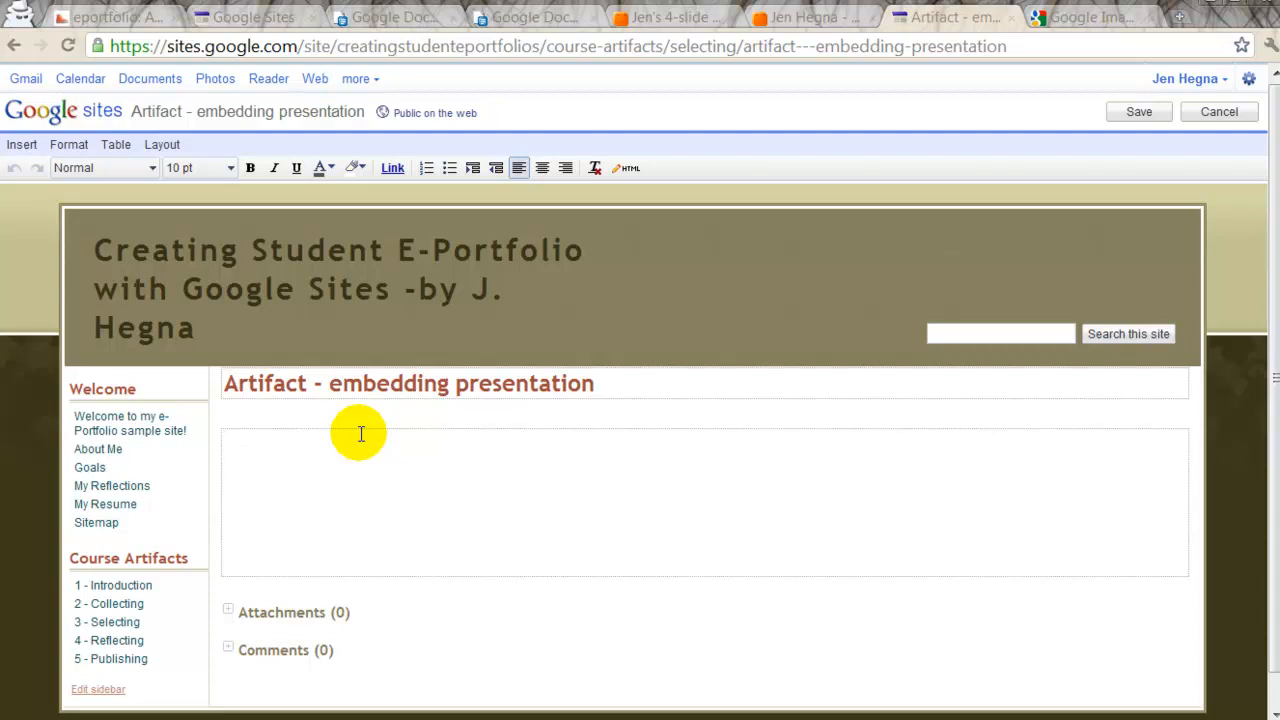
Enter body text "This artifact is a 4 slide presentation from Google Docs. It is to indicate that I can successfully embed a Google Presentation into Google Sites.".
{"action": "type", "text": "This artifact is t"}
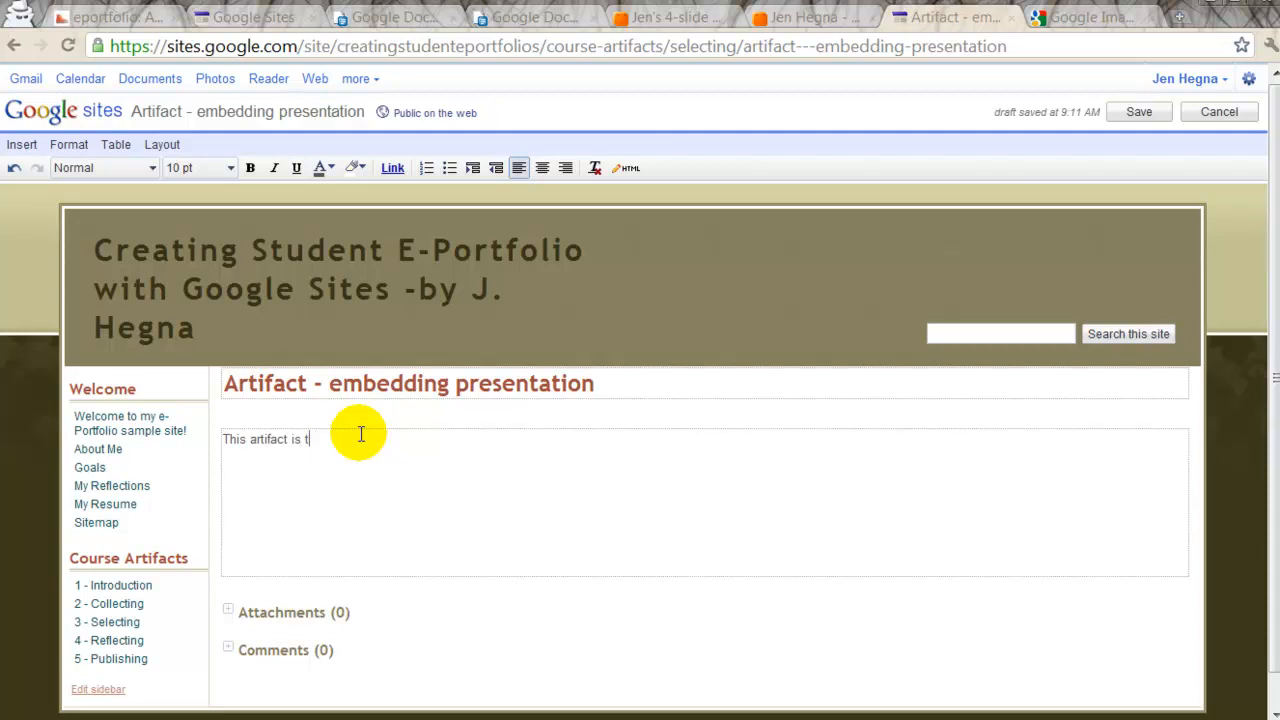
{"action": "type", "text": "o show"}
{"action": "key", "text": "BackSpace"}
{"action": "key", "text": "BackSpace"}
{"action": "key", "text": "BackSpace"}
{"action": "key", "text": "BackSpace"}
{"action": "key", "text": "BackSpace"}
{"action": "key", "text": "BackSpace"}
{"action": "key", "text": "BackSpace"}
{"action": "type", "text": "a 4 slide presentation from Google Docs. It is to sho"}
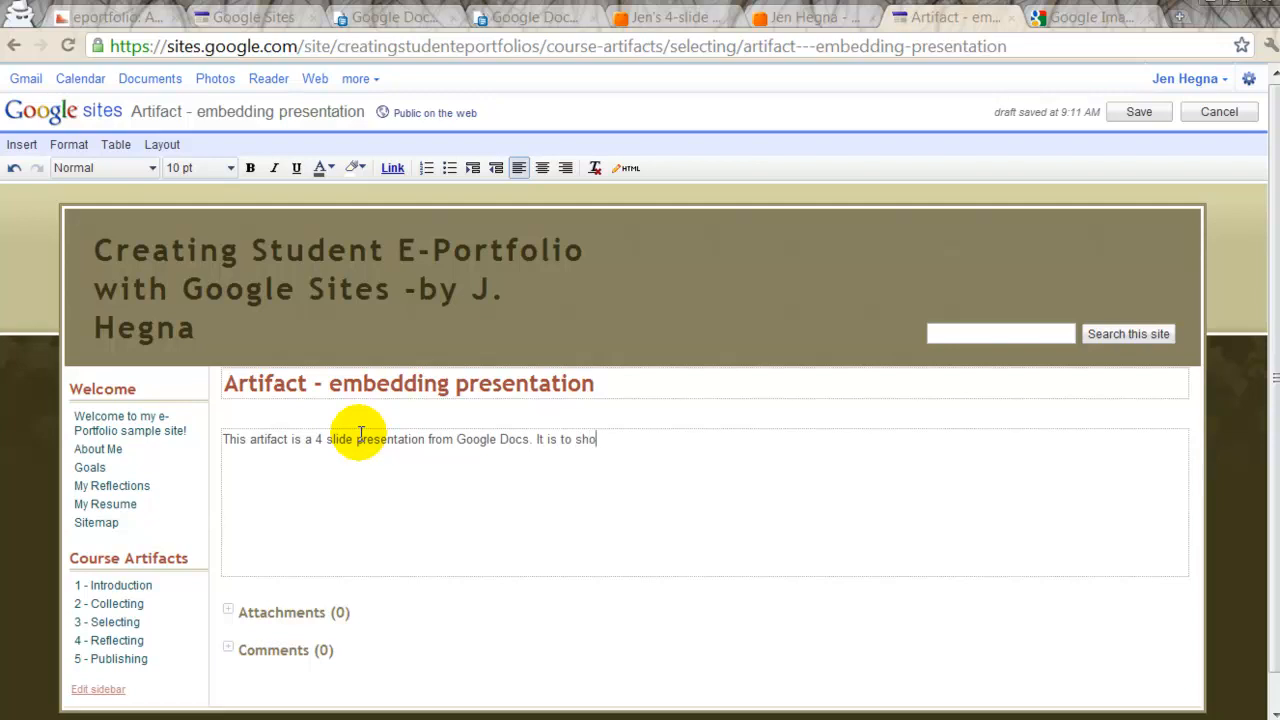
{"action": "key", "text": "BackSpace"}
{"action": "key", "text": "BackSpace"}
{"action": "type", "text": "indicate that I can successful"}
{"action": "key", "text": "BackSpace"}
{"action": "key", "text": "BackSpace"}
{"action": "type", "text": "fully embed a Google Presentation into Google Sites."}
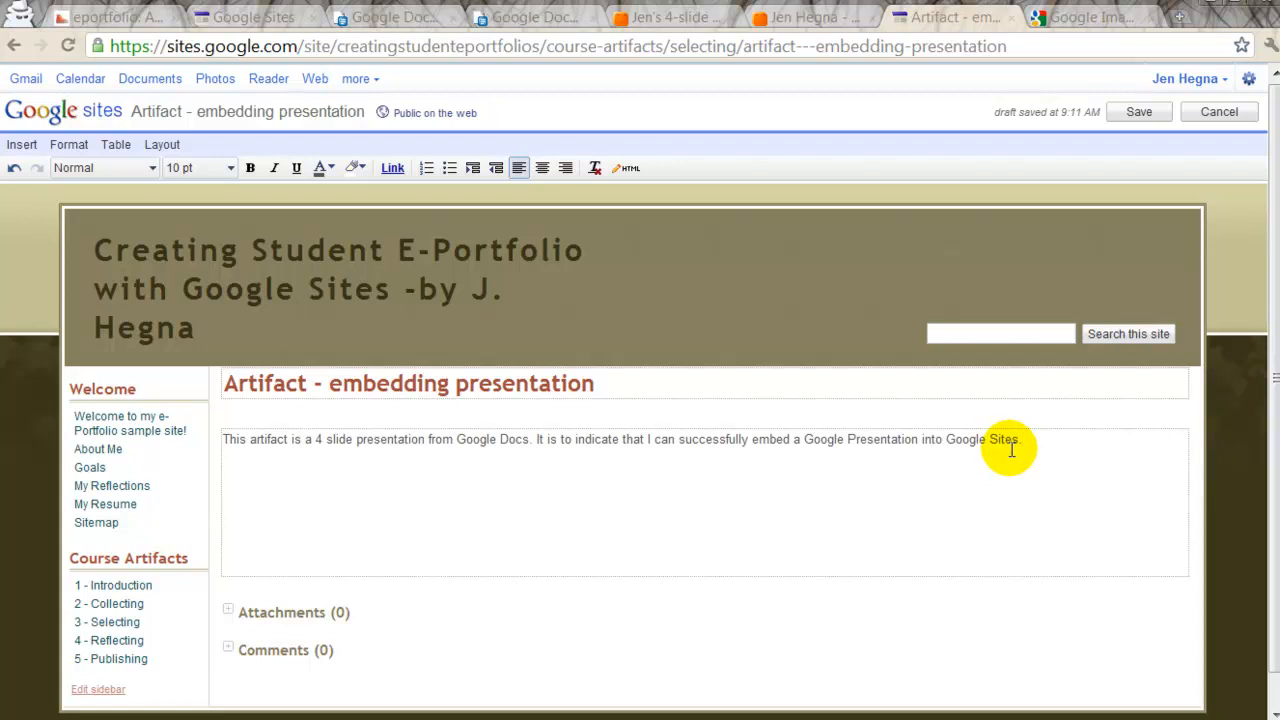
Choose the 4-slide Google presentation from Google Docs for insertion below the page's description text.
{"action": "left_click", "coordinate": [22, 145]}
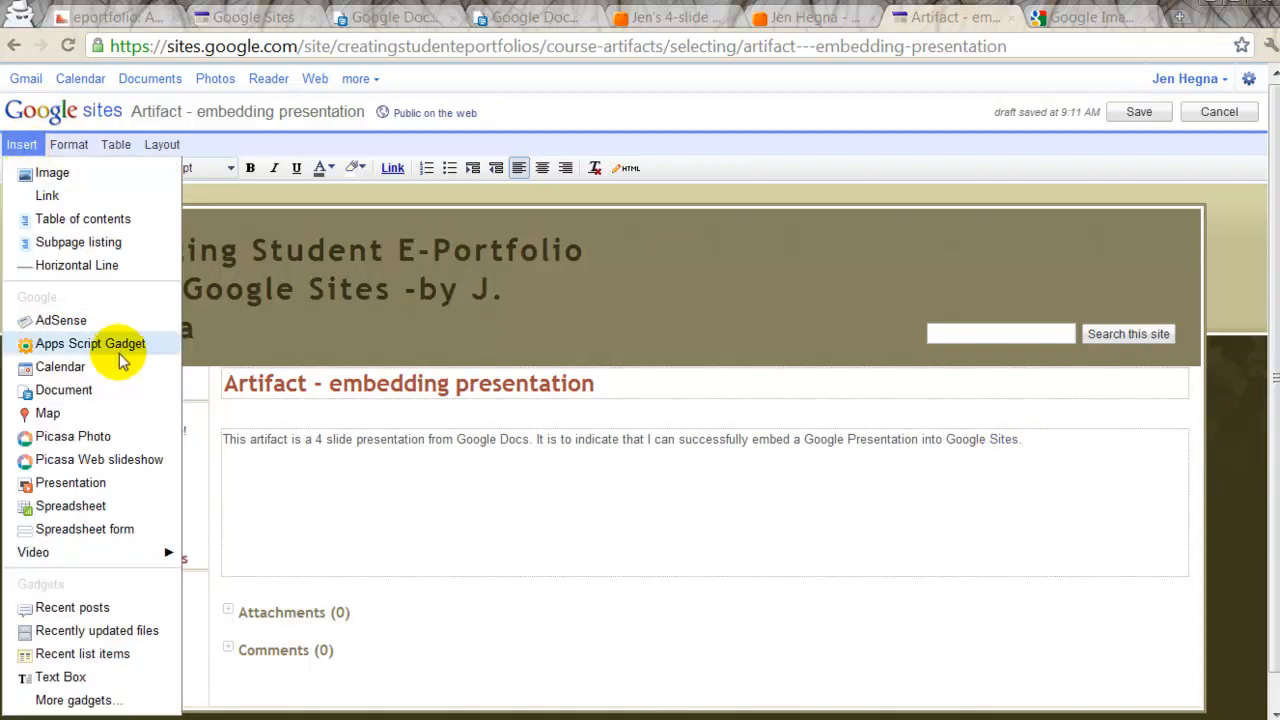
{"action": "left_click", "coordinate": [82, 485]}
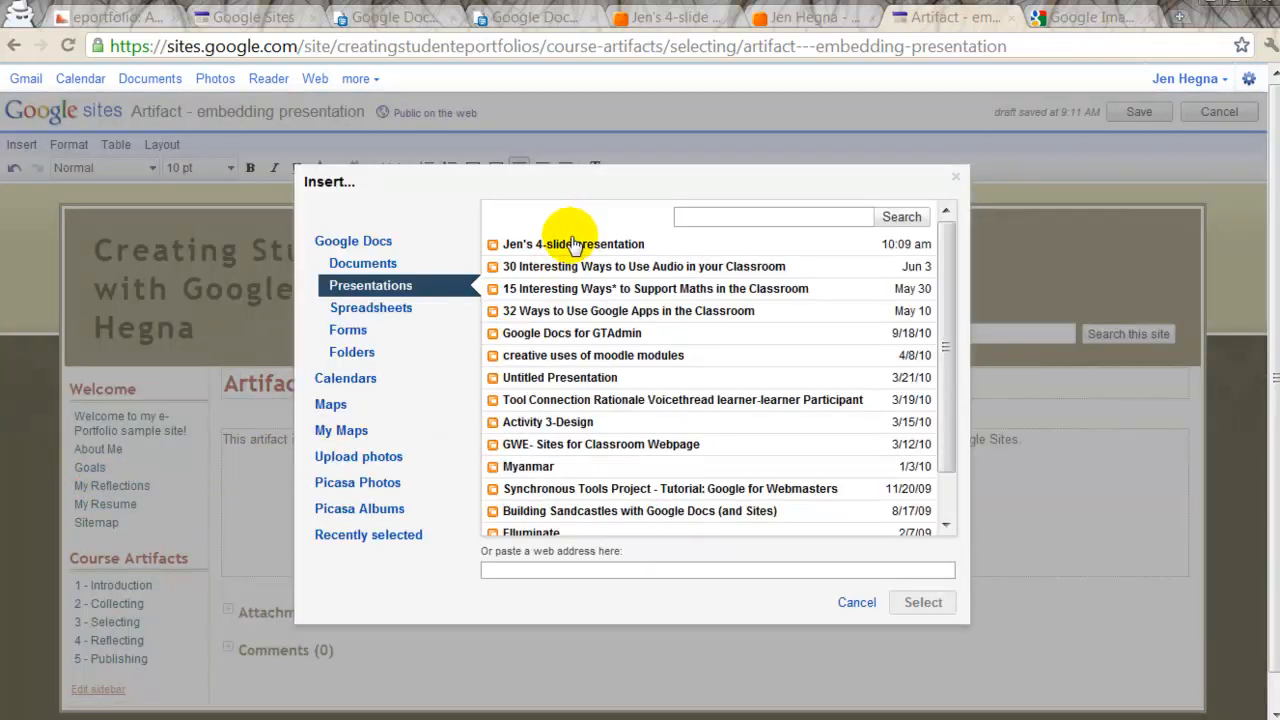
{"action": "left_click", "coordinate": [557, 246]}
{"action": "left_click", "coordinate": [921, 602]}
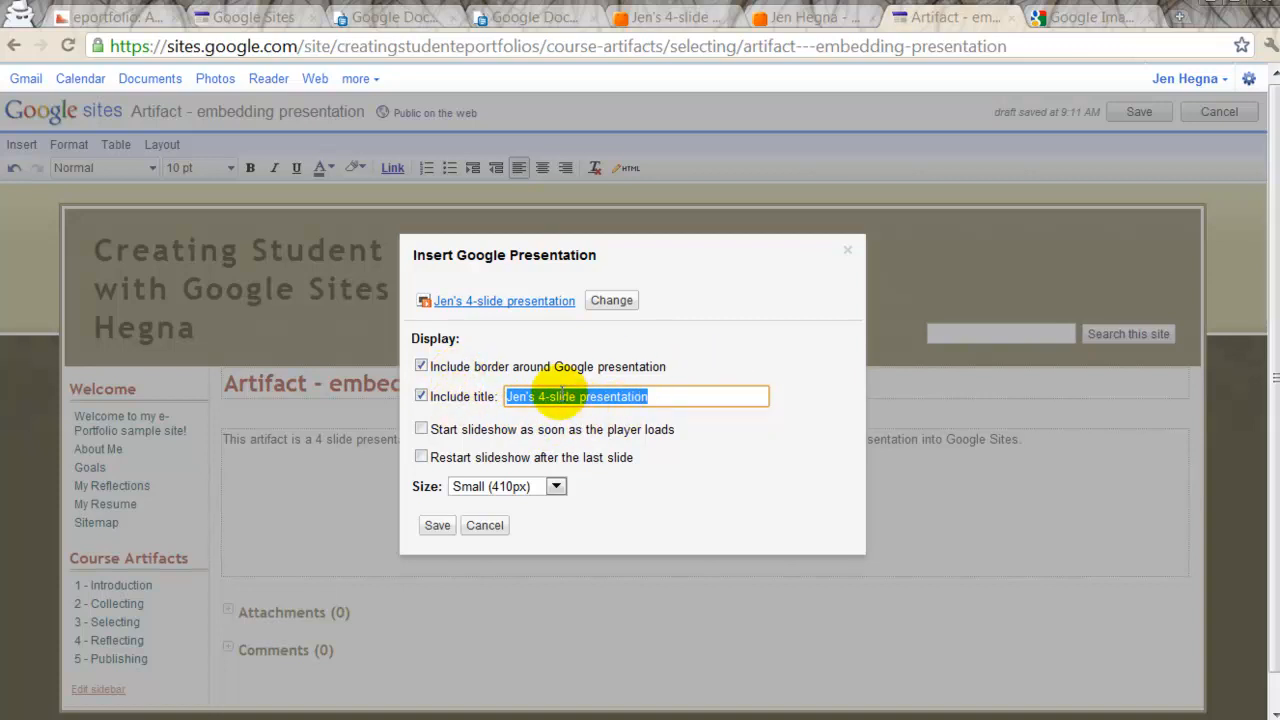
Shorten the presentation's display title by removing "4-slide" and capitalizing the word "Presentation".
{"action": "left_click_drag", "start_coordinate": [534, 397], "coordinate": [578, 397]}
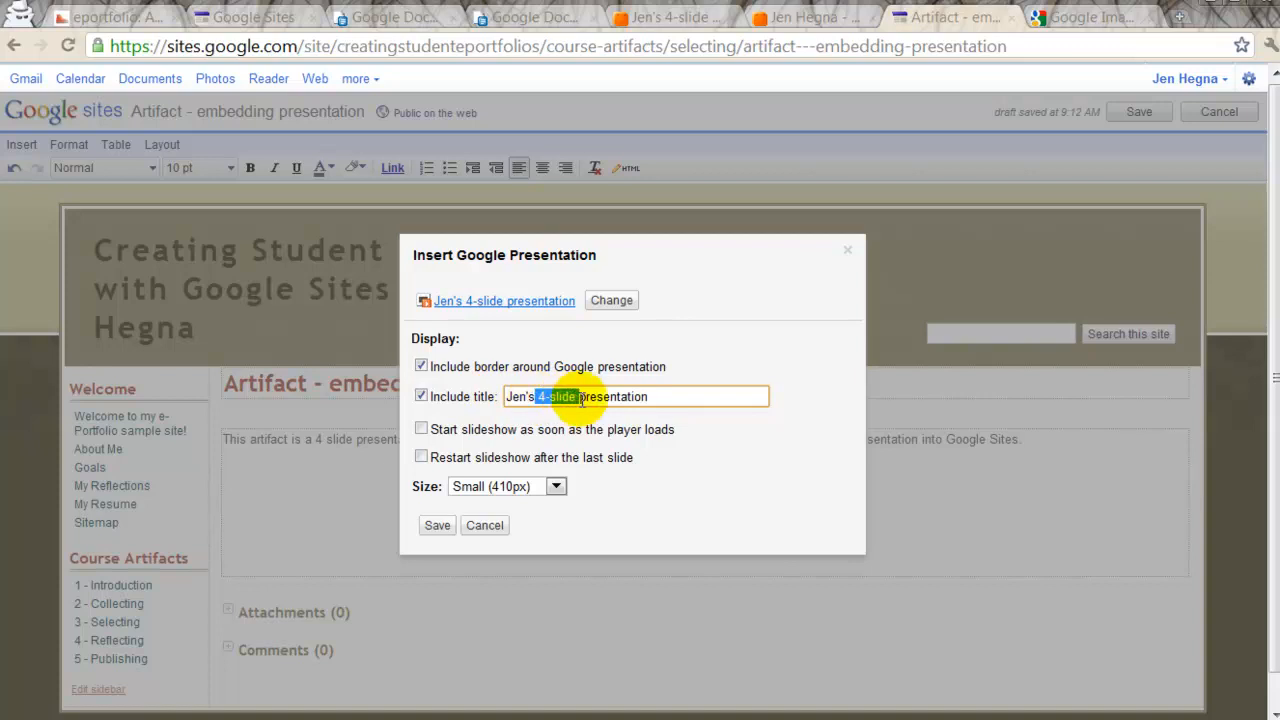
{"action": "key", "text": "BackSpace"}
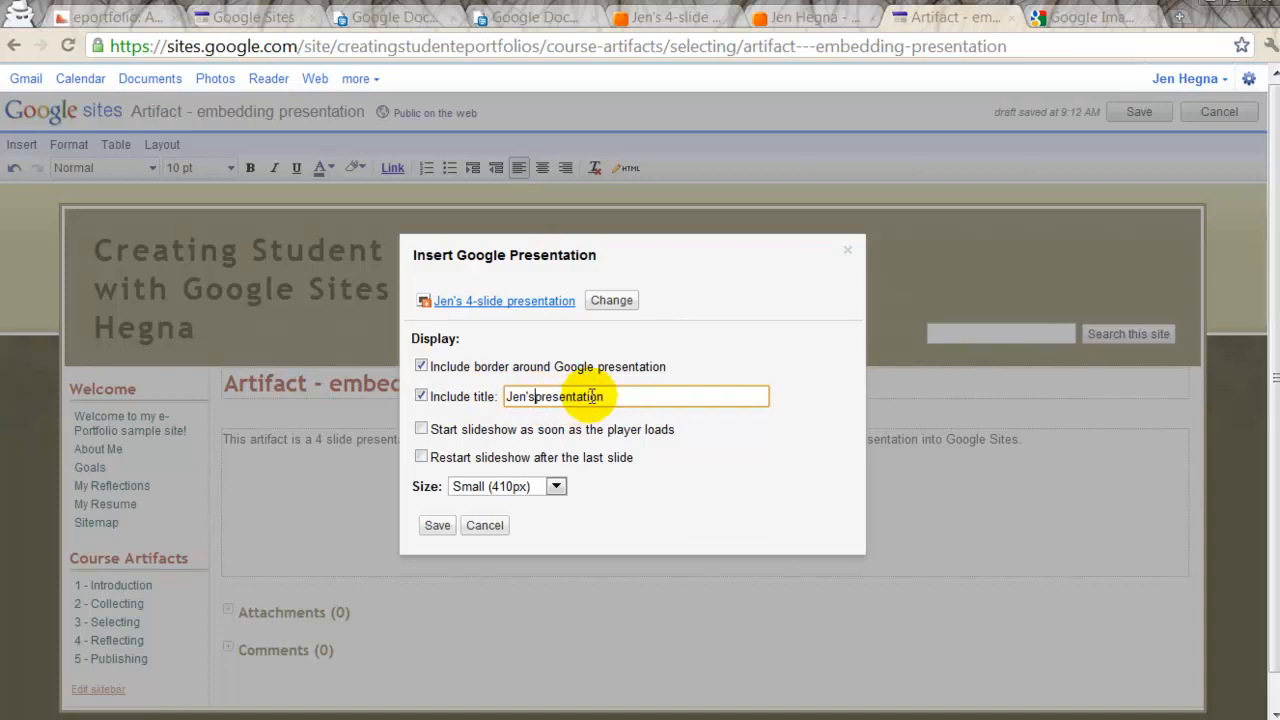
{"action": "key", "text": "Delete"}
{"action": "type", "text": "P"}
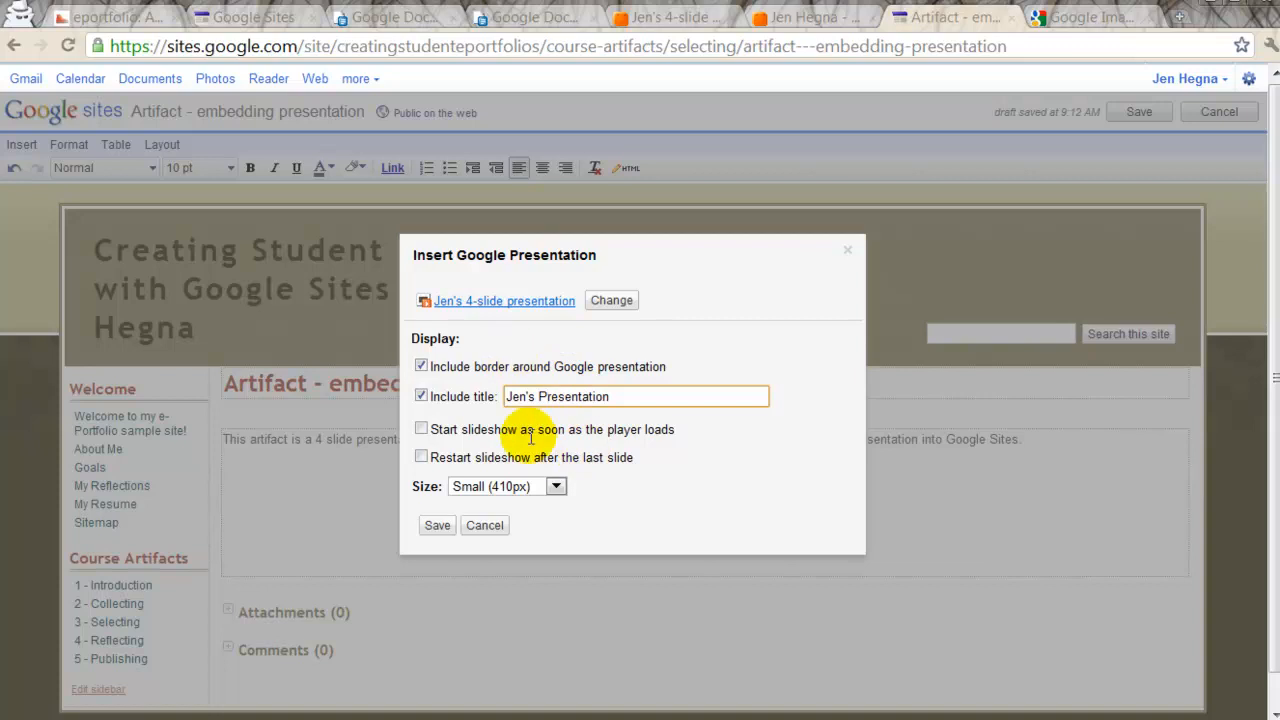
Insert the presentation at Medium (555px) size, set to start when the player loads and restart after the last slide.
{"action": "left_click", "coordinate": [421, 429]}
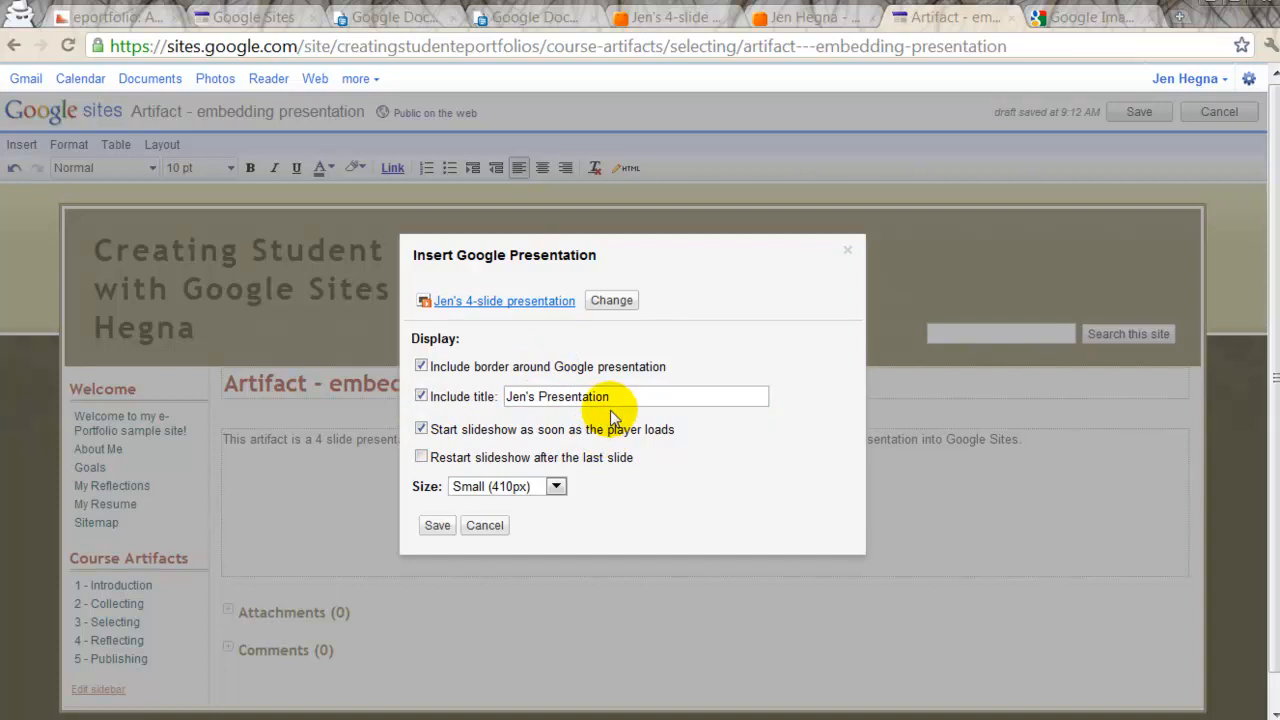
{"action": "left_click", "coordinate": [423, 458]}
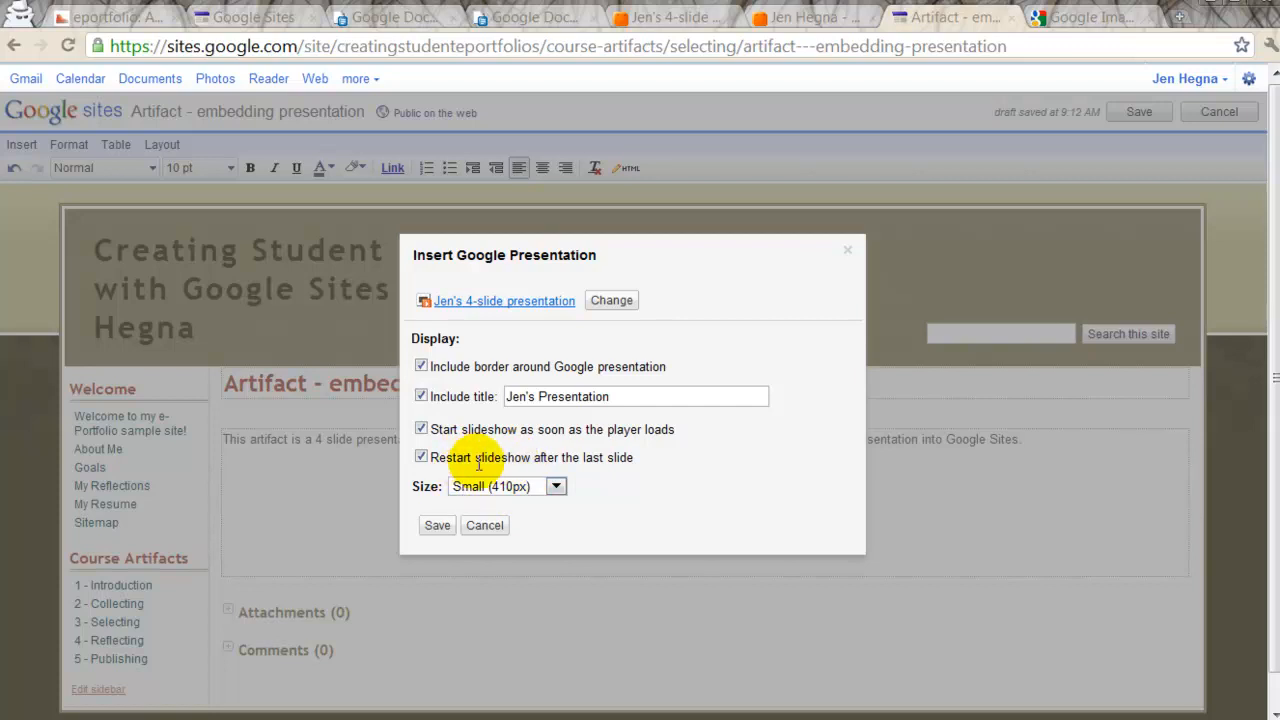
{"action": "left_click", "coordinate": [522, 486]}
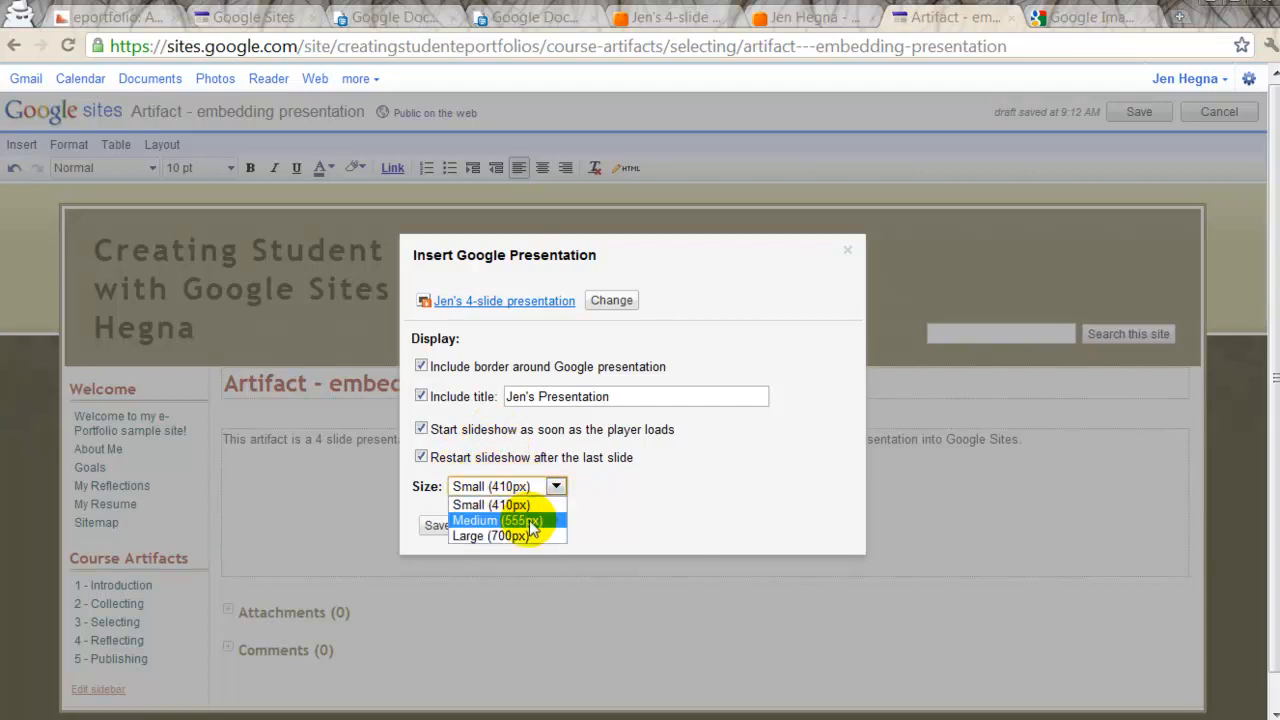
{"action": "left_click", "coordinate": [529, 520]}
{"action": "left_click", "coordinate": [438, 525]}
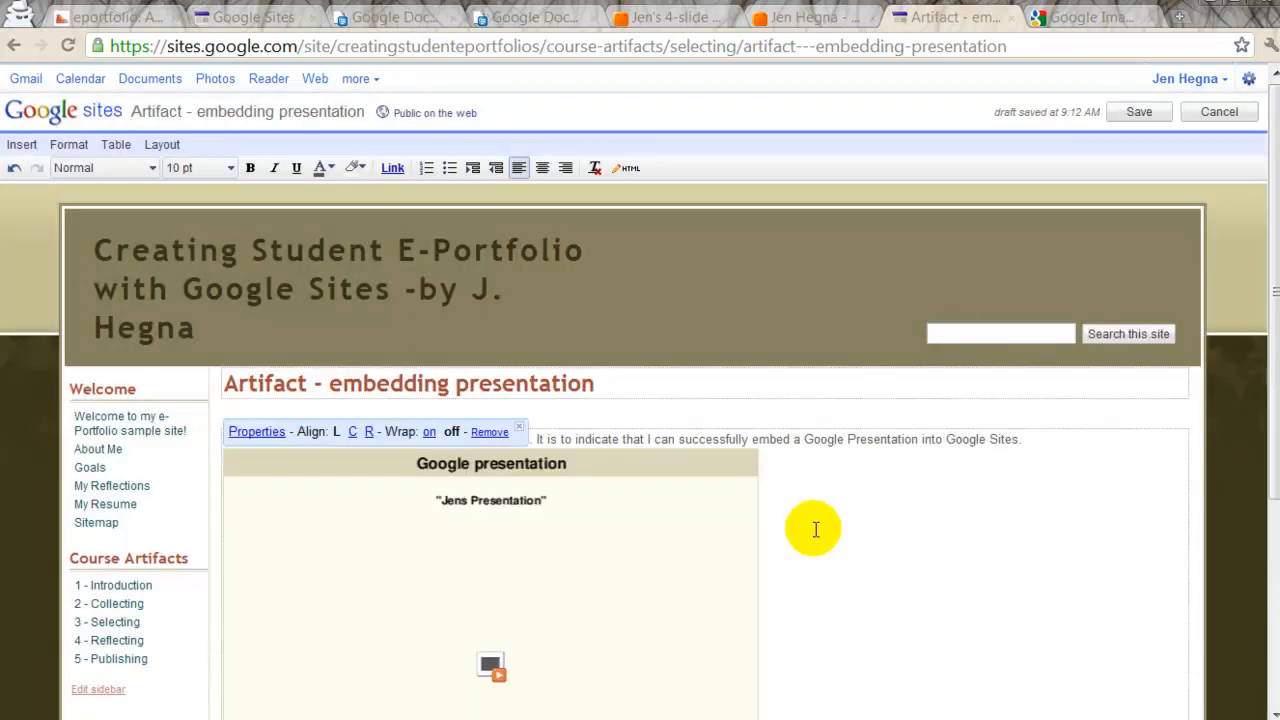
Center-align the embedded presentation and save the page.
{"action": "left_click", "coordinate": [352, 432]}
{"action": "left_click", "coordinate": [1106, 523]}
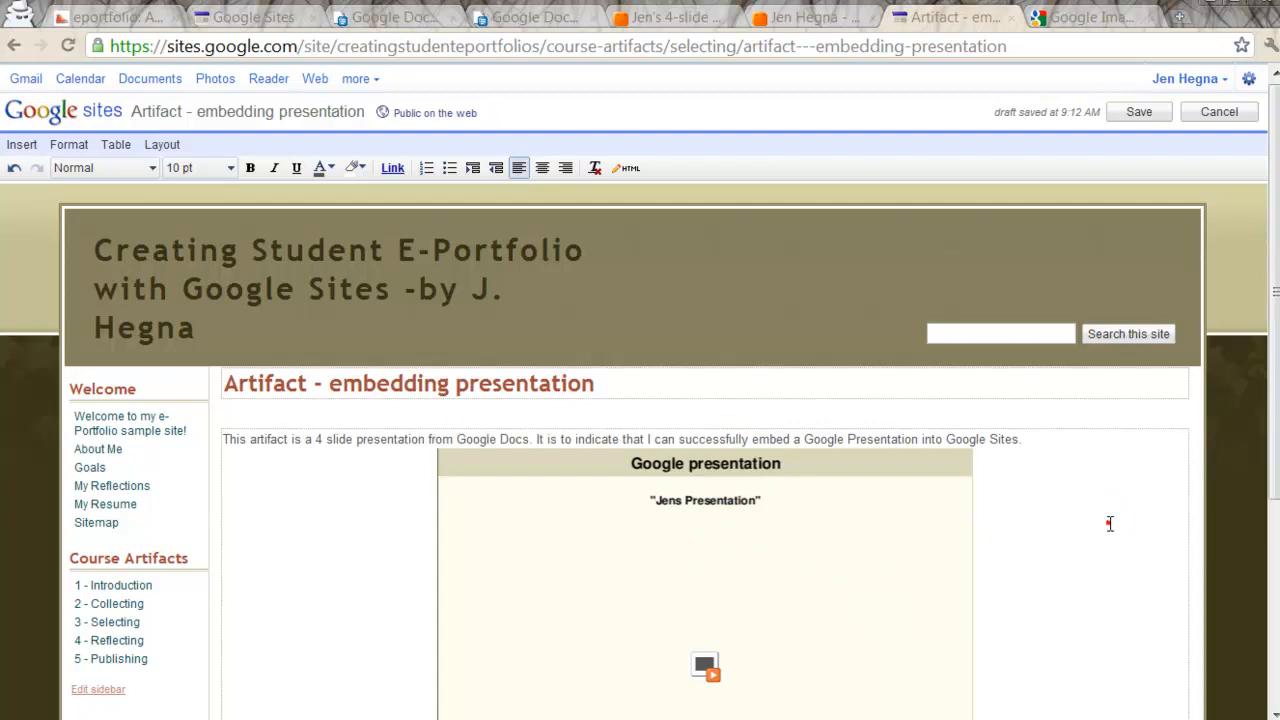
{"action": "scroll", "coordinate": [1063, 527], "scroll_direction": "down", "scroll_amount": 1}
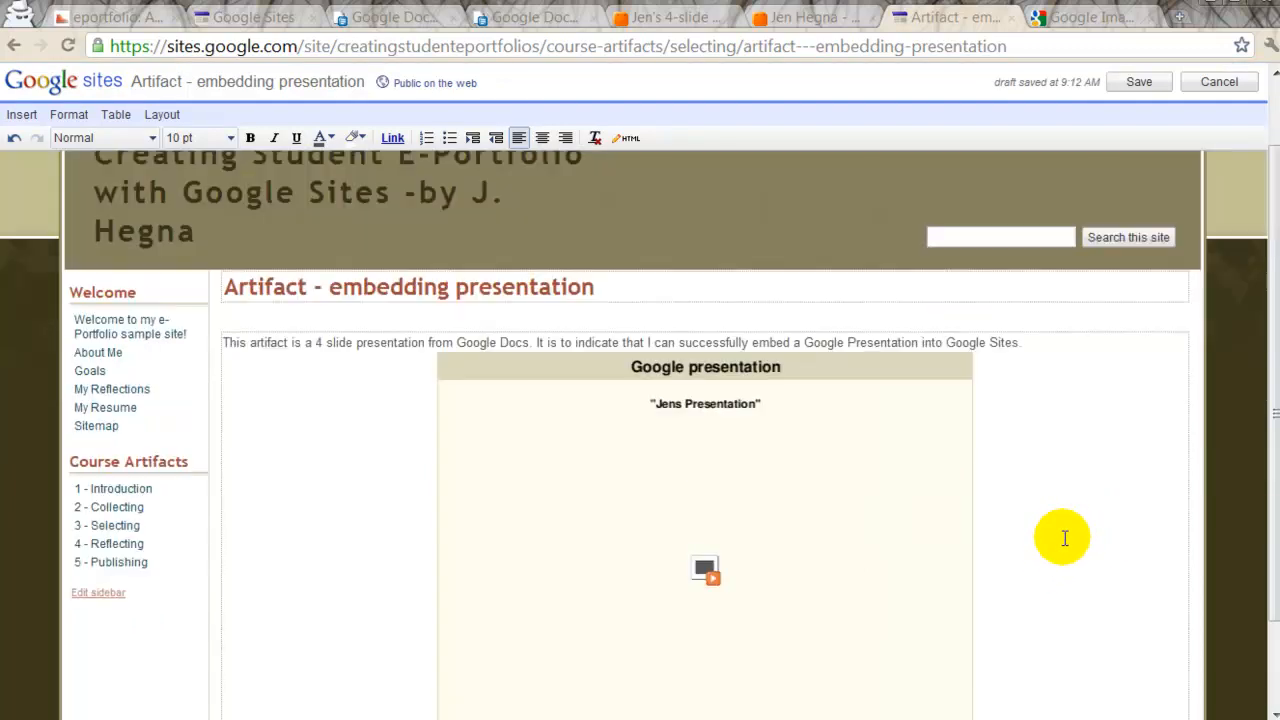
{"action": "left_click", "coordinate": [1139, 82]}
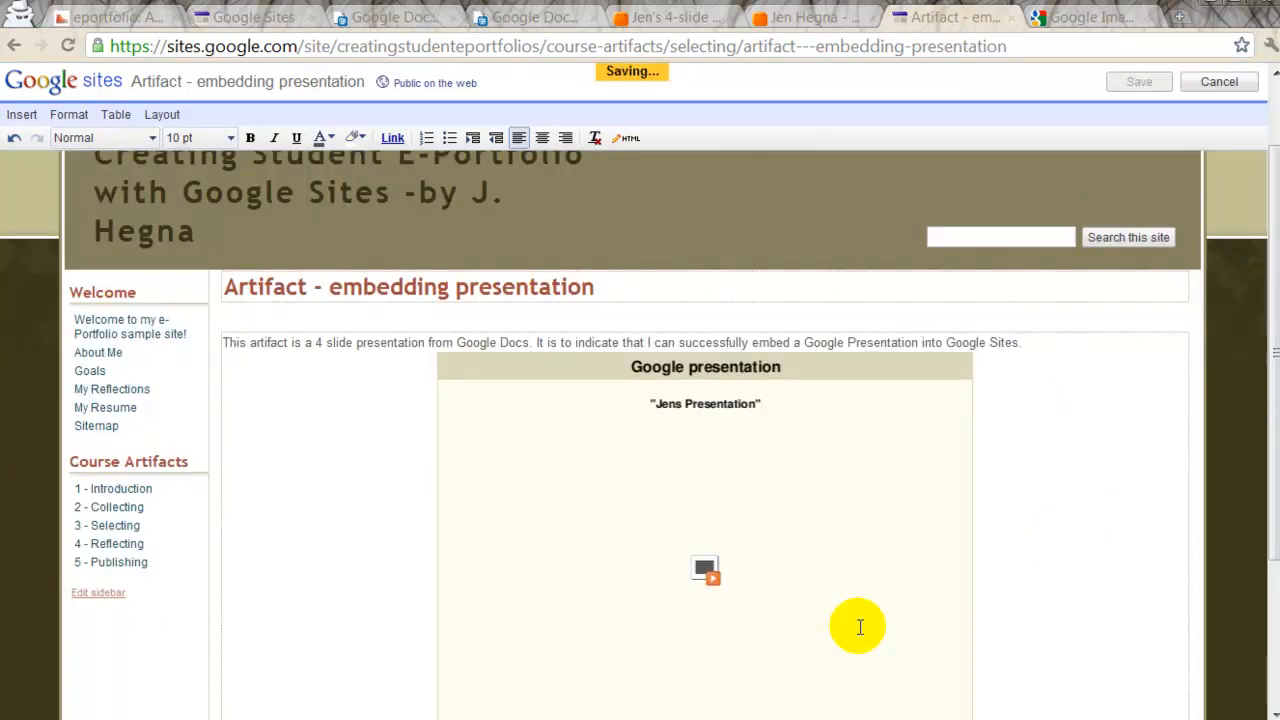